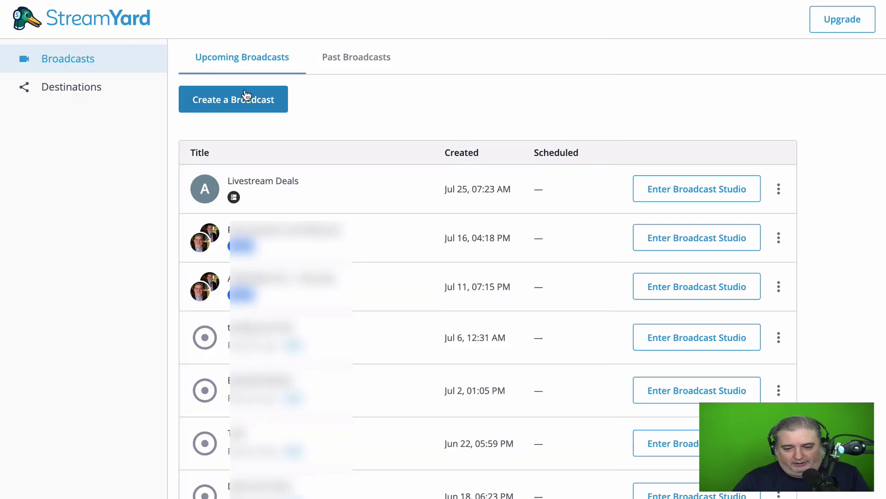
# Create a record-only broadcast with no destinations, titled 1080, and enter its studio
pyautogui.click(252, 102)
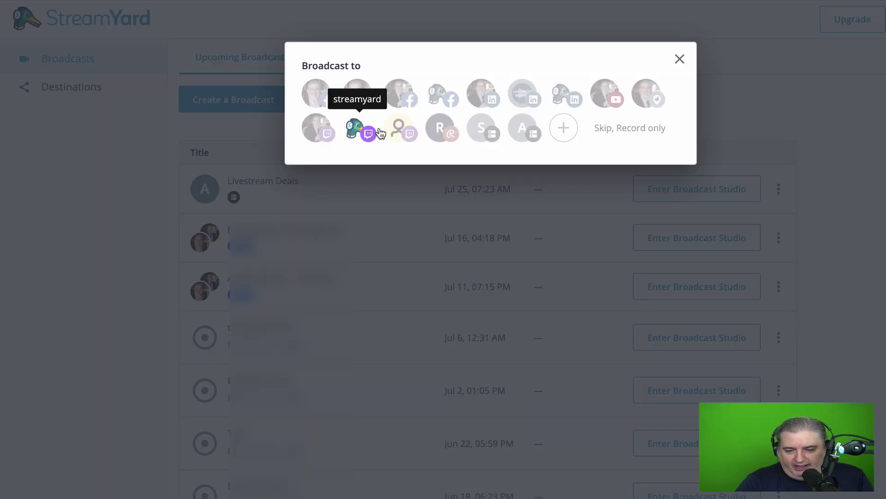
pyautogui.click(618, 129)
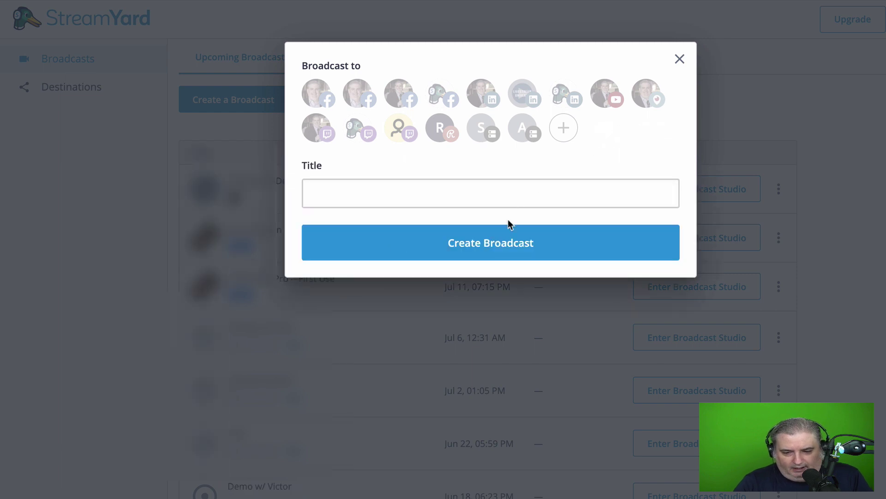
pyautogui.click(486, 197)
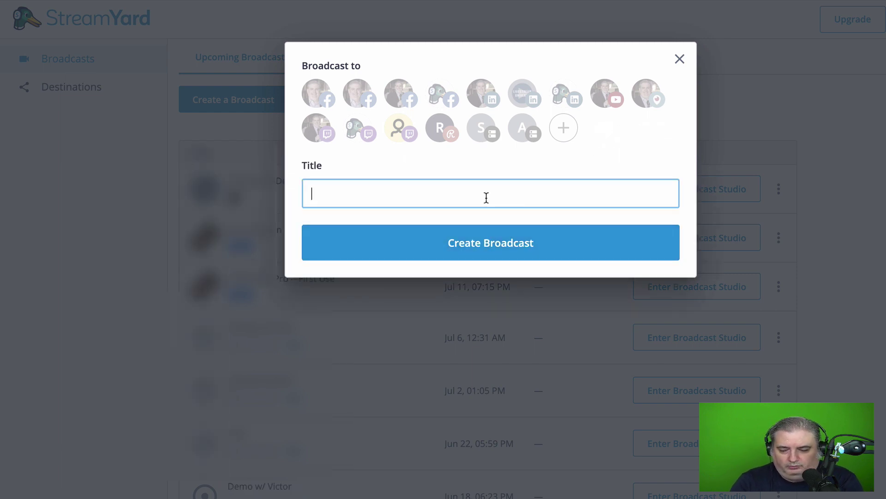
pyautogui.write('1080')
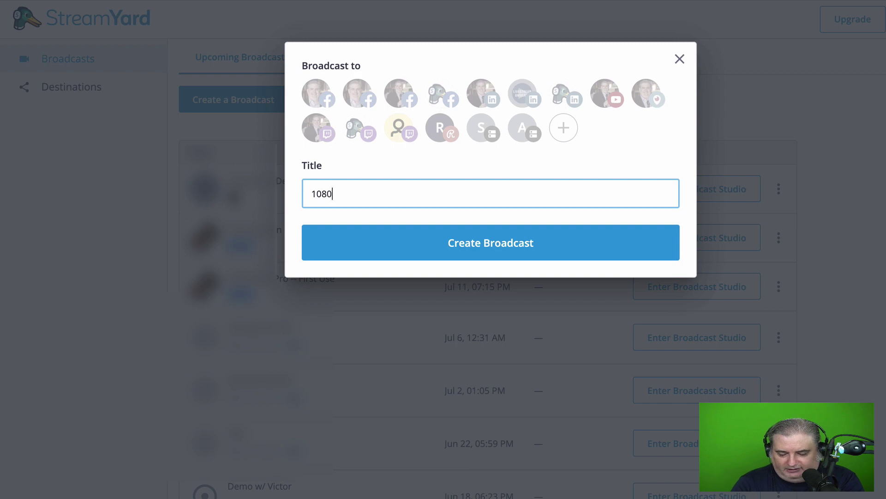
pyautogui.click(494, 243)
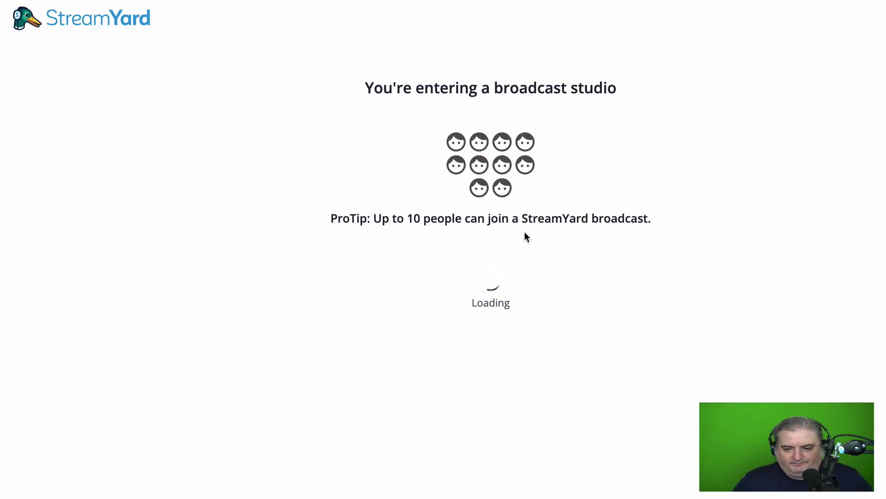
# Check camera resolution shows Full High Definition (1080p), browse Audio and Green Screen settings, and return to the camera check
pyautogui.click(527, 266)
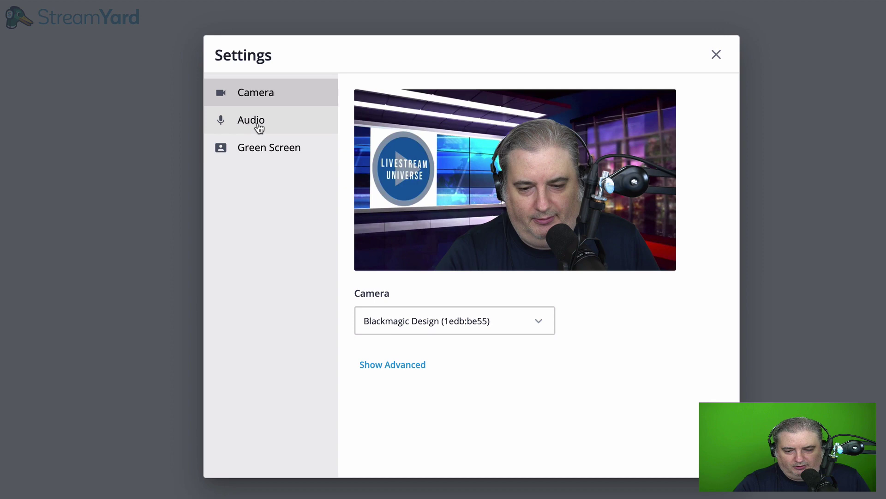
pyautogui.click(402, 367)
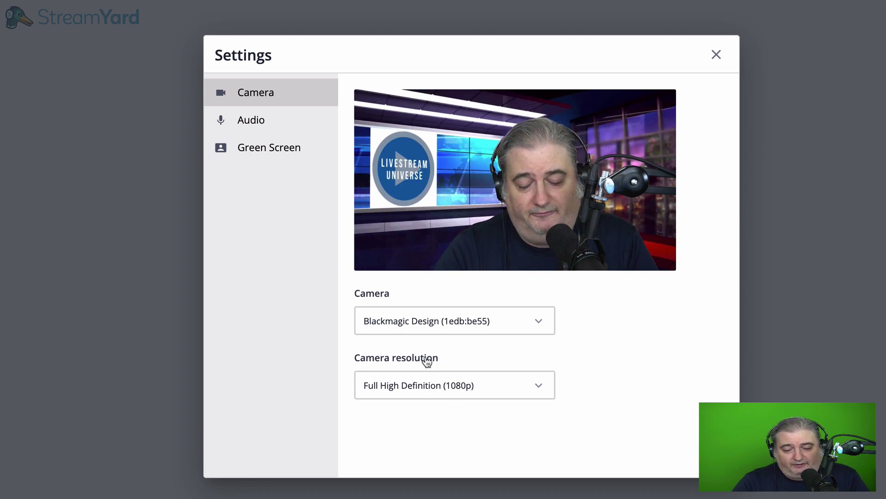
pyautogui.click(293, 121)
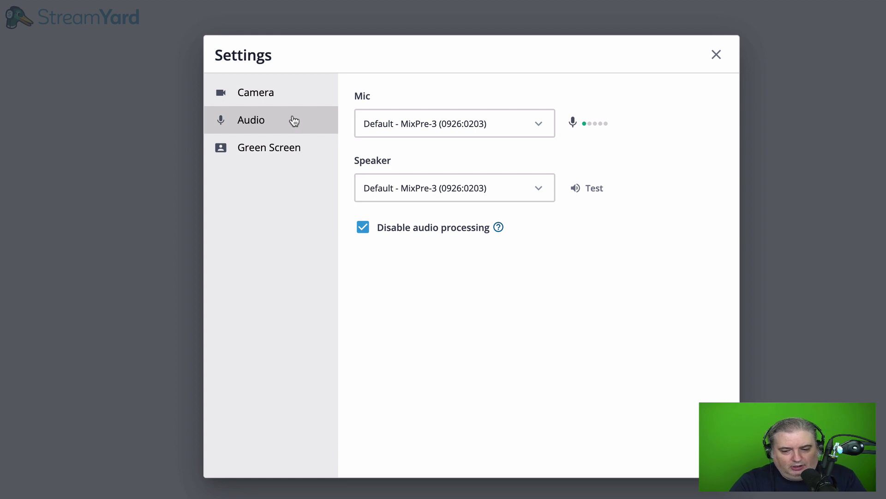
pyautogui.click(286, 149)
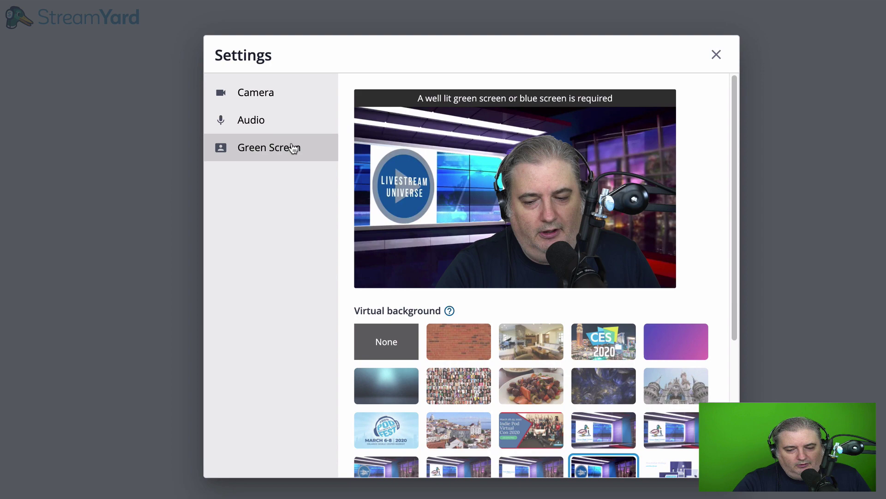
pyautogui.scroll(-3, 576, 210)
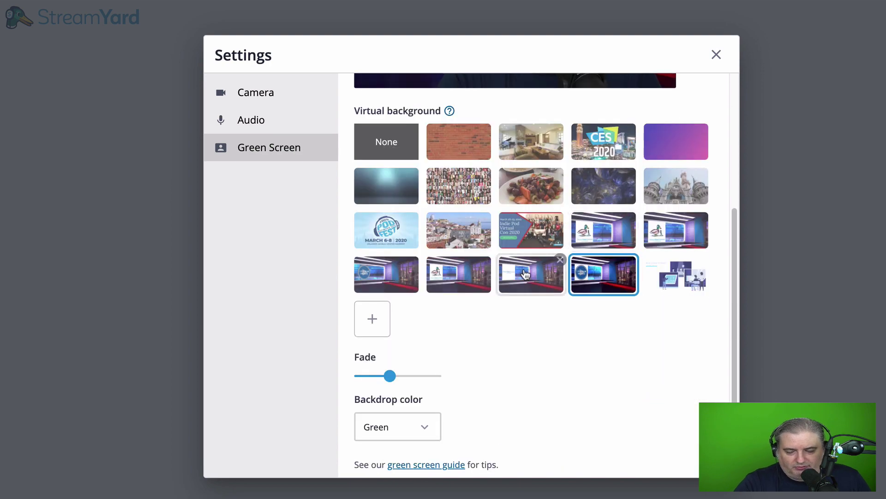
pyautogui.scroll(3, 618, 109)
pyautogui.click(716, 54)
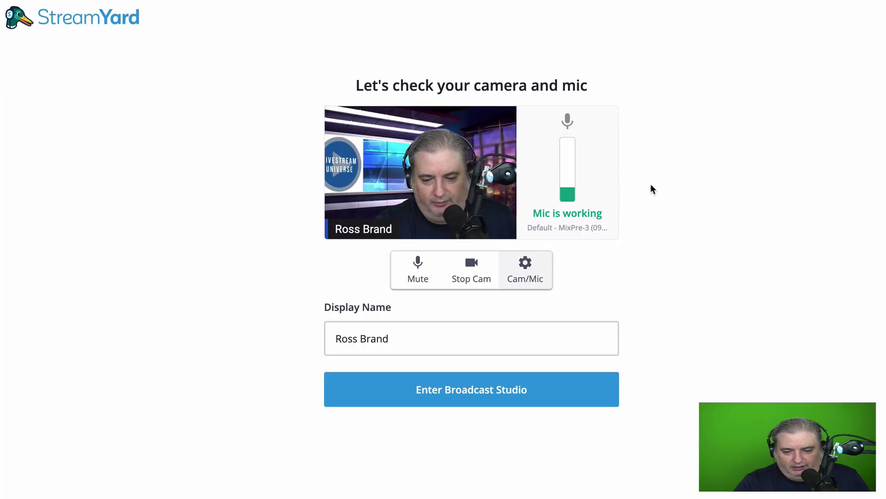
# In the studio's General settings, keep Broadcast quality at Full High Definition (1080p)
pyautogui.click(494, 393)
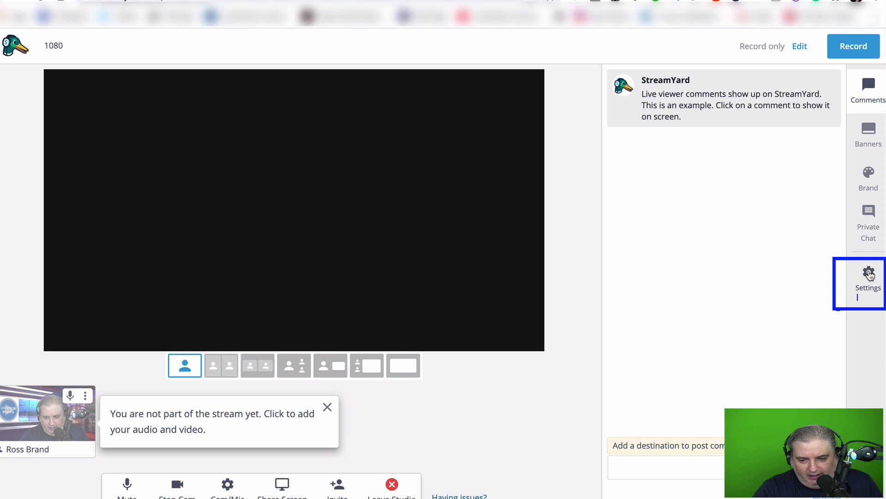
pyautogui.click(870, 275)
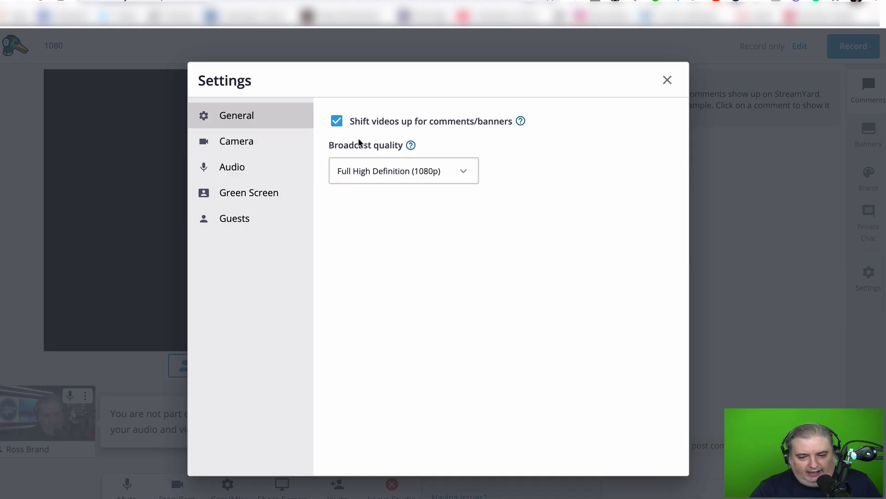
pyautogui.click(463, 174)
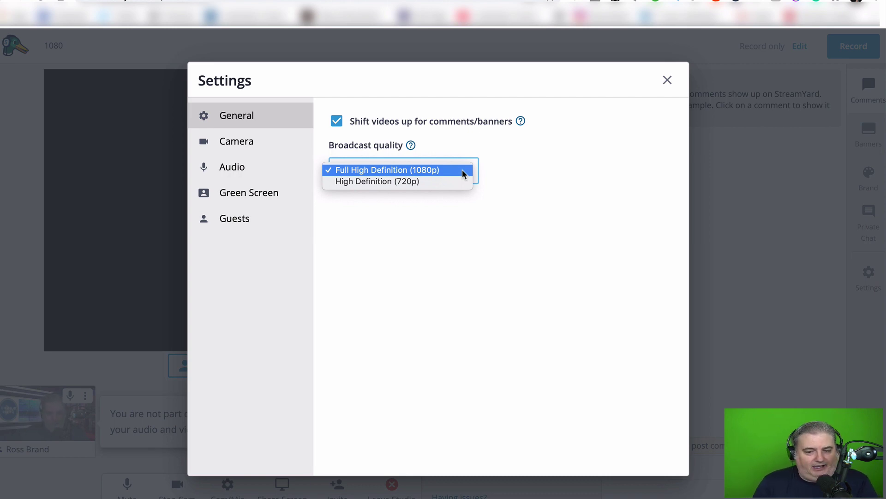
pyautogui.click(462, 172)
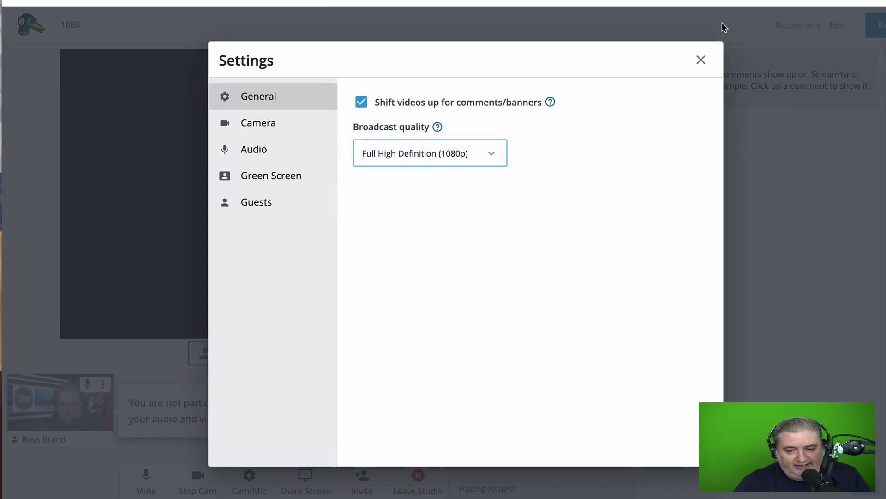
pyautogui.click(702, 60)
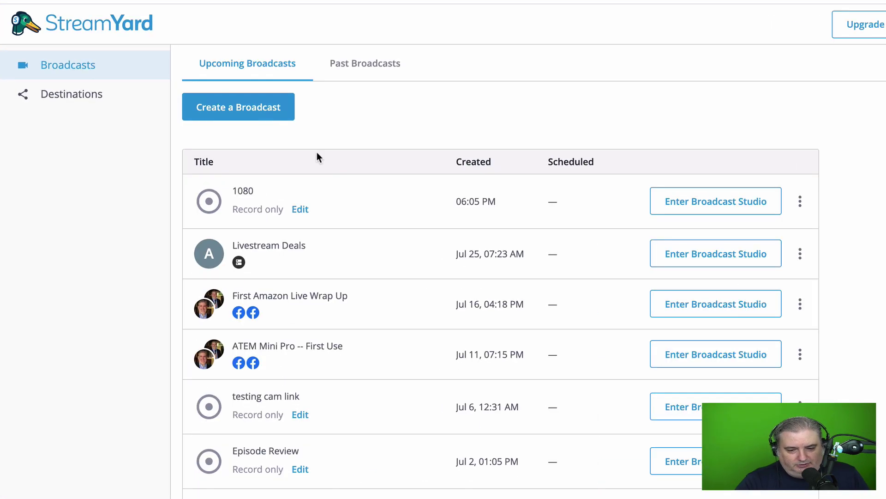
# Re-enter the 1080 studio and show the advanced Camera resolution choices in Cam/Mic settings
pyautogui.click(703, 201)
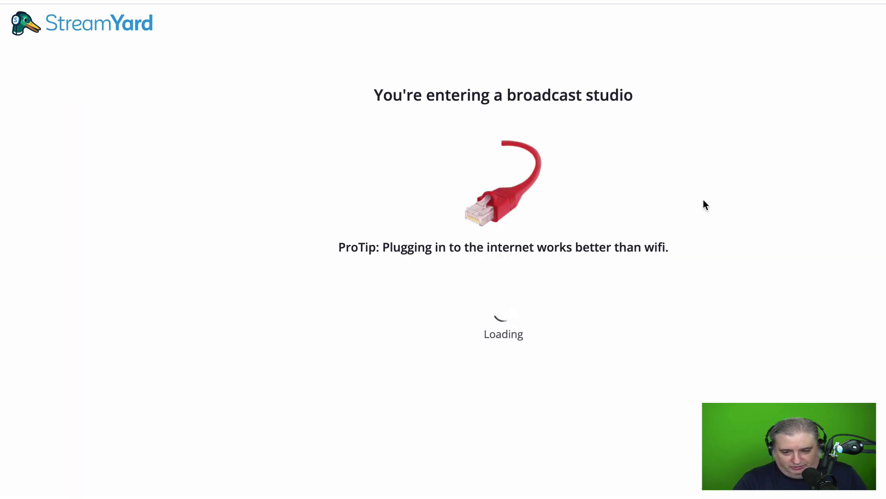
pyautogui.click(514, 253)
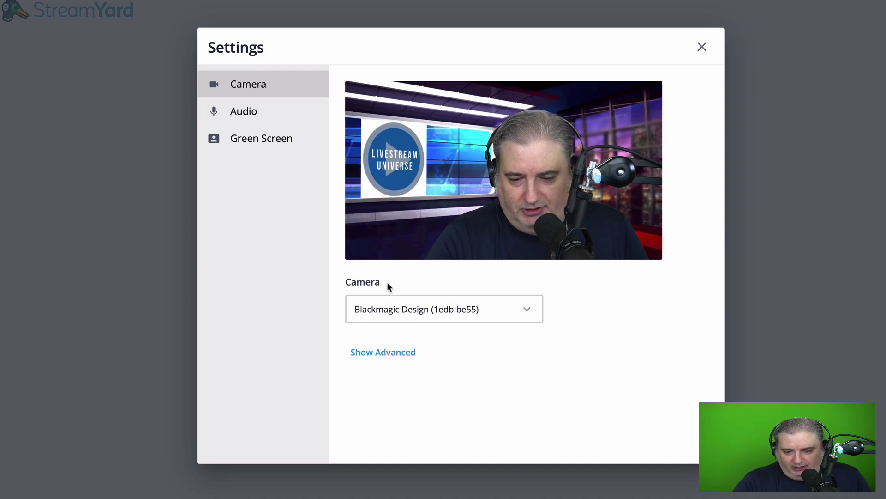
pyautogui.click(393, 356)
pyautogui.click(457, 376)
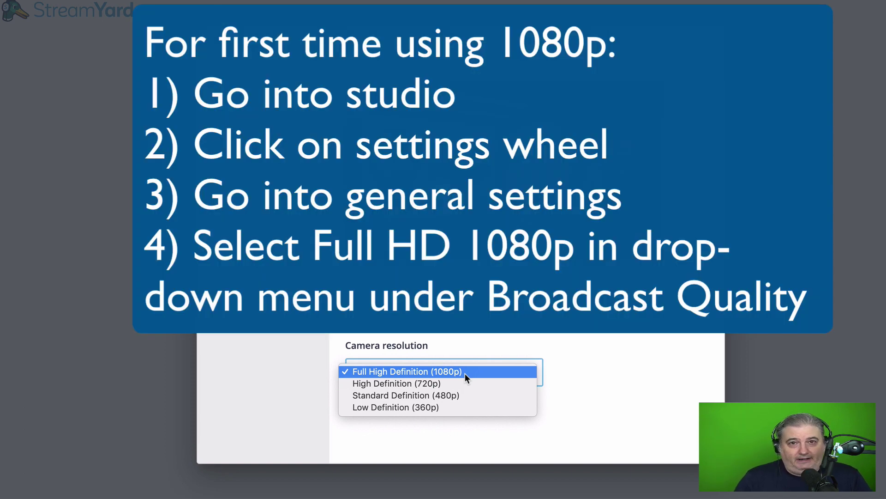
# Keep Camera resolution at Full High Definition (1080p)
pyautogui.click(465, 373)
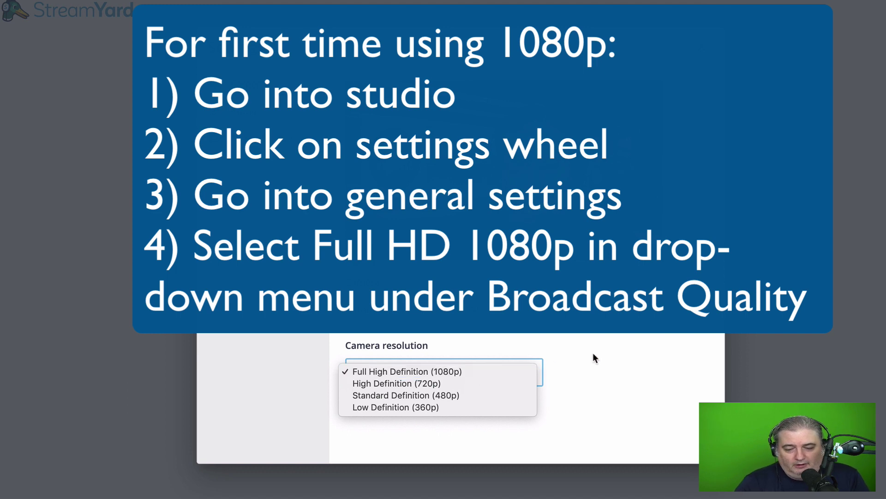